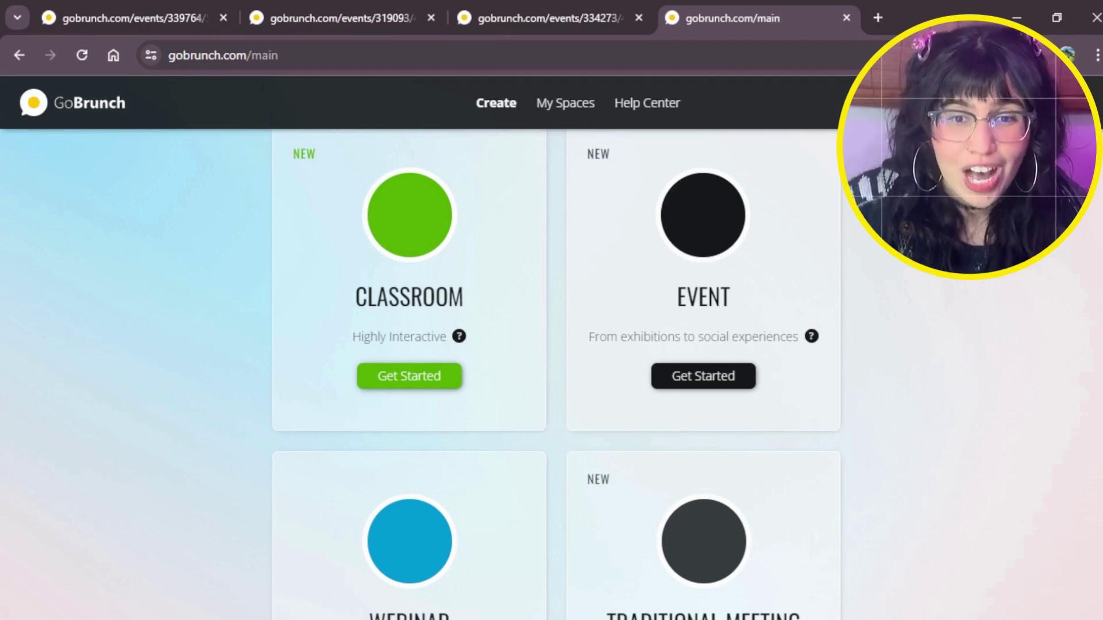
Step: Switch to the WorldBuilding Expo tab, browse its full room list, then return to the floor map
left_click(150, 8)
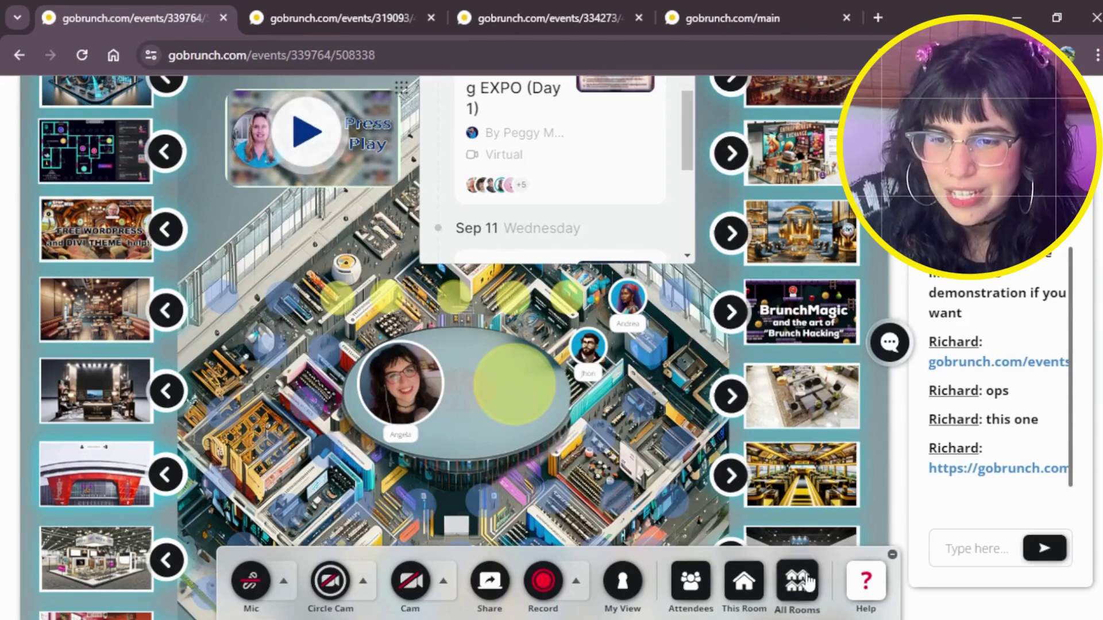
left_click(795, 597)
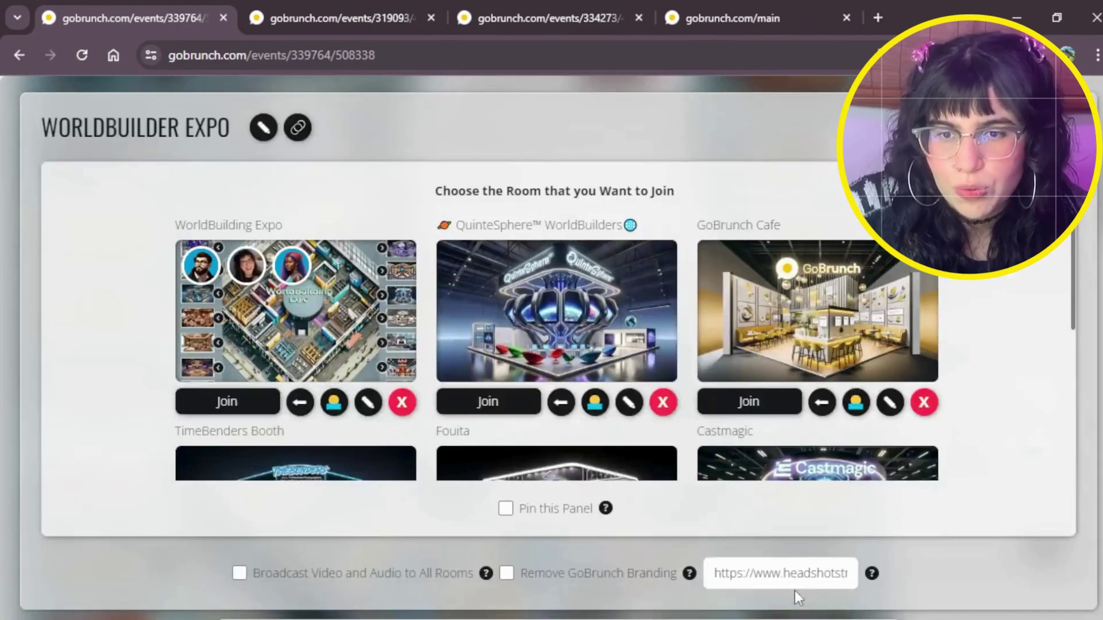
scroll(898, 387, "down", 5)
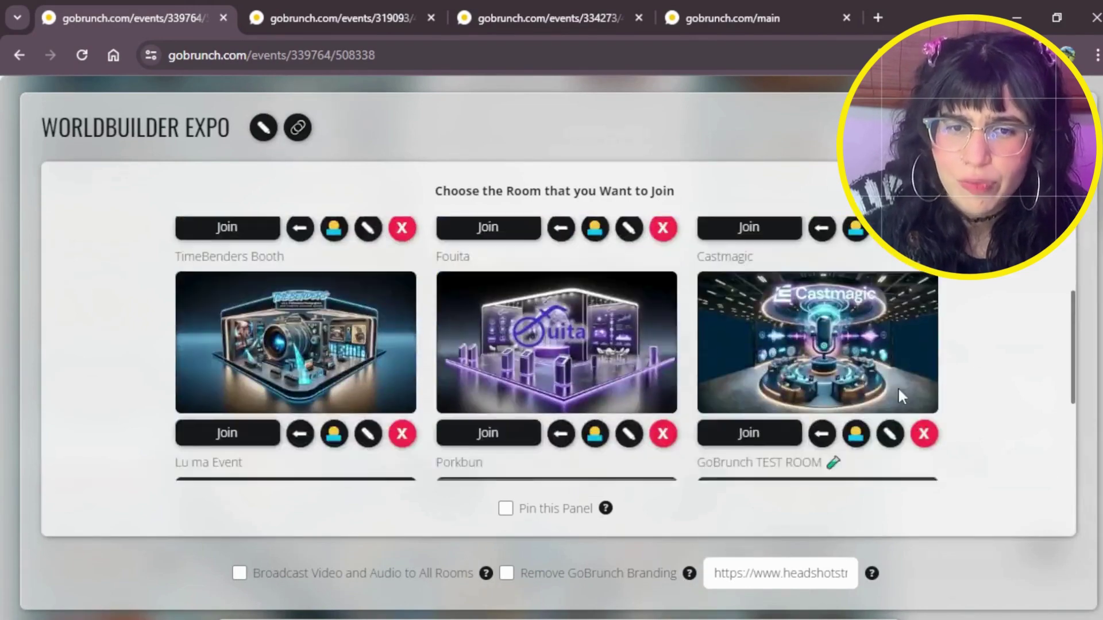
scroll(901, 410, "up", 5)
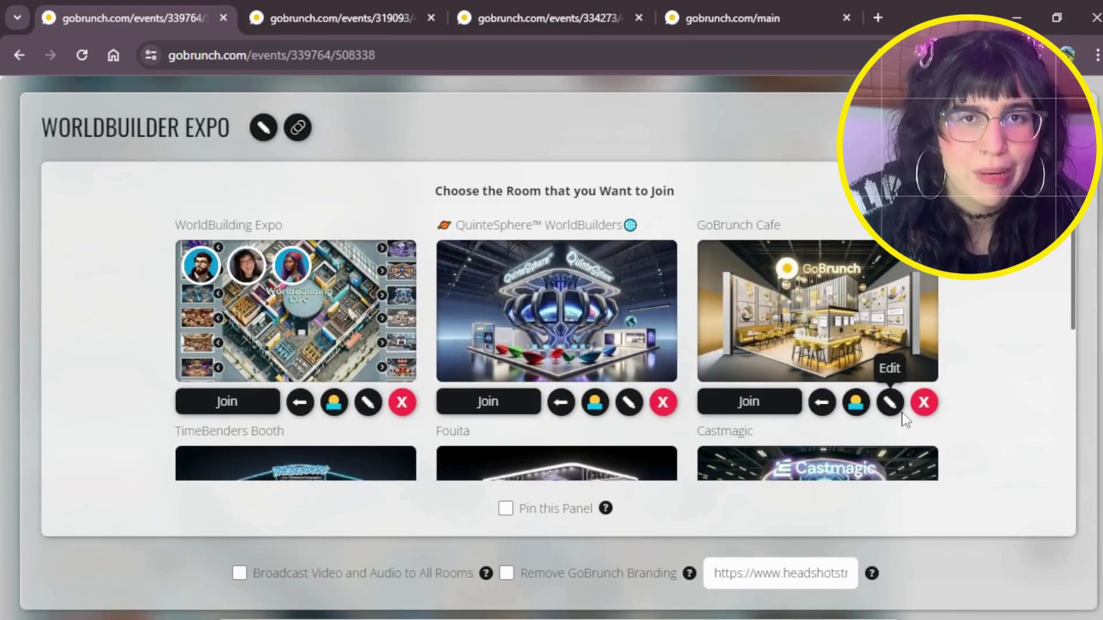
key("Escape")
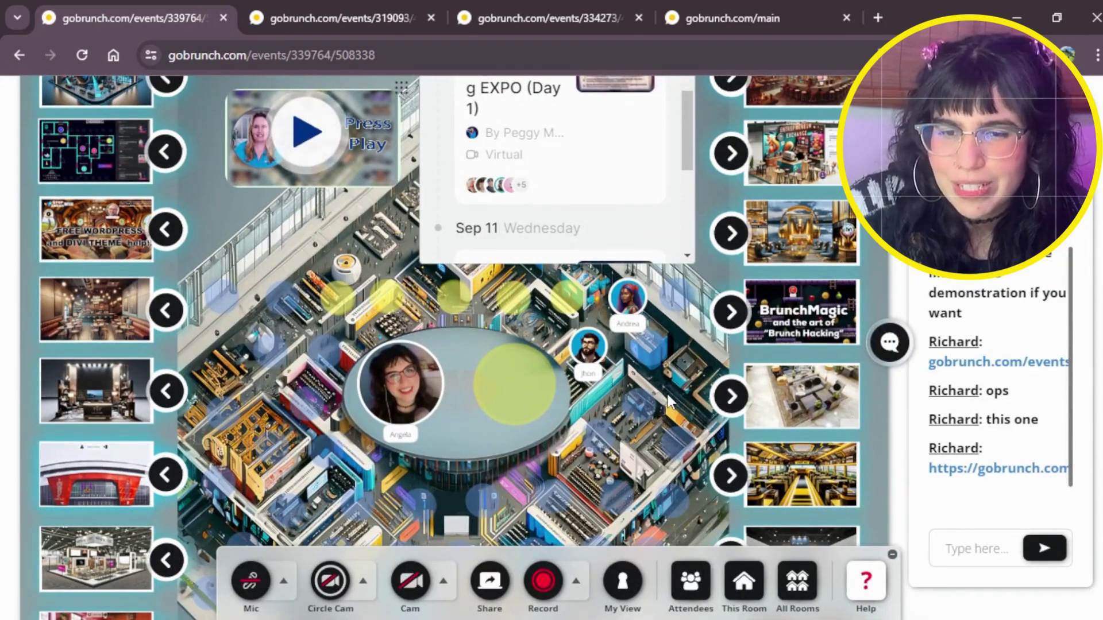
Step: Open the Move Attendees form for WorldBuilding Expo through the Attendees menu
left_click(691, 599)
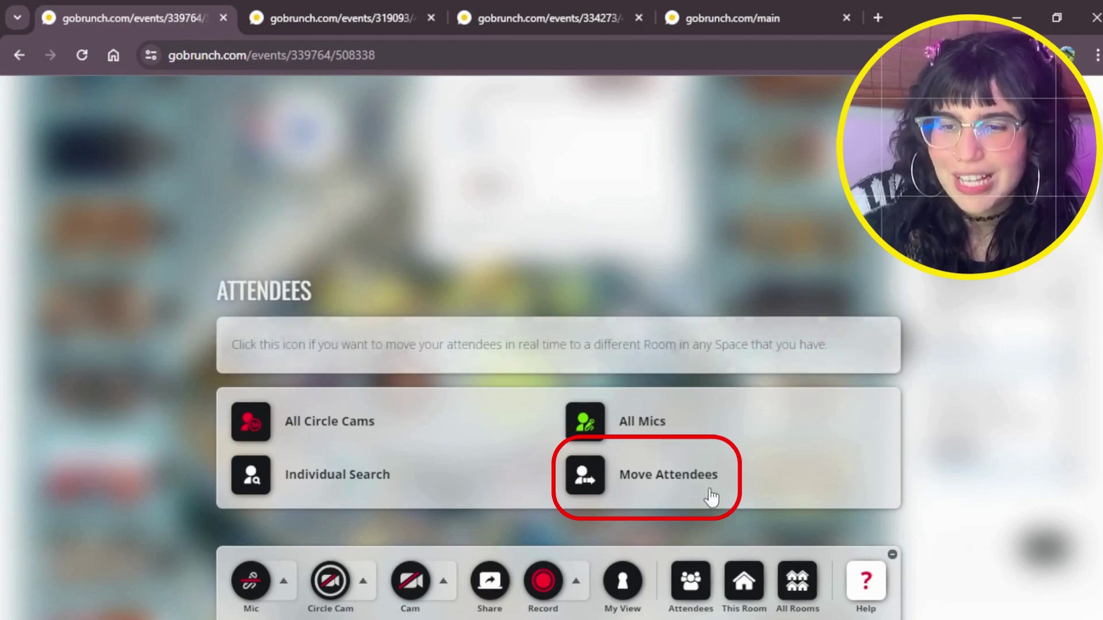
left_click(579, 478)
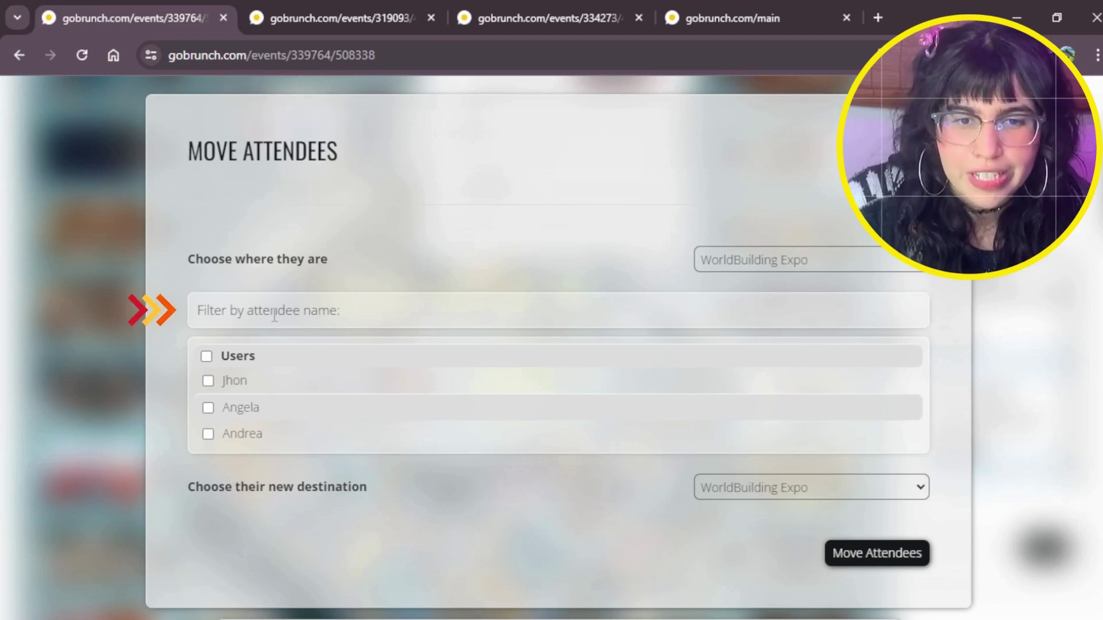
Step: Move the first listed attendee from WorldBuilding Expo to the Castmagic room
left_click(300, 297)
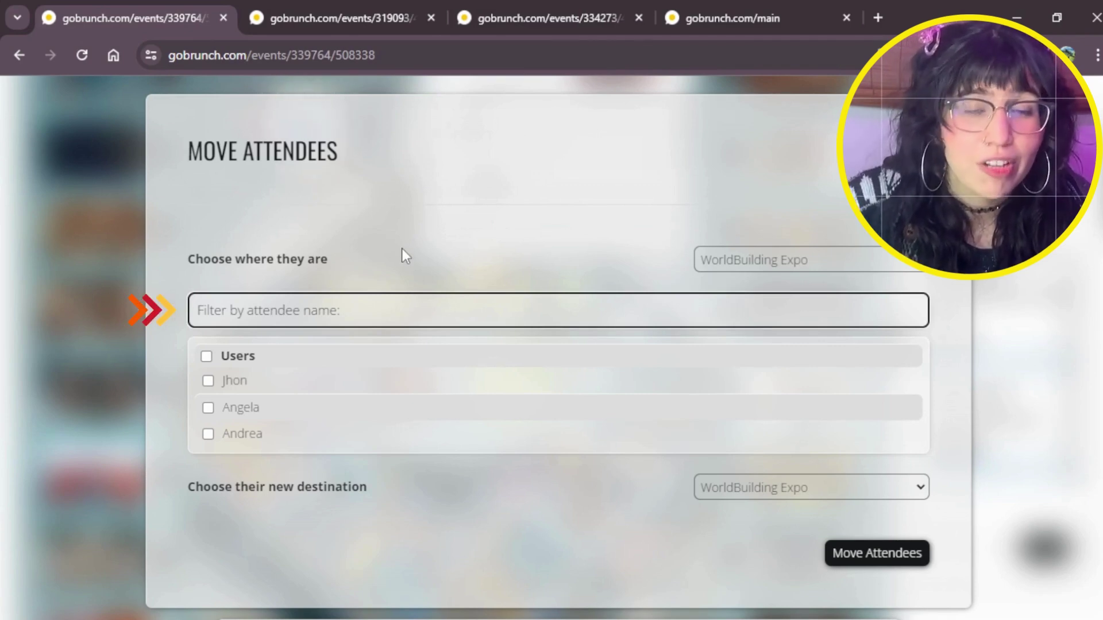
left_click(425, 381)
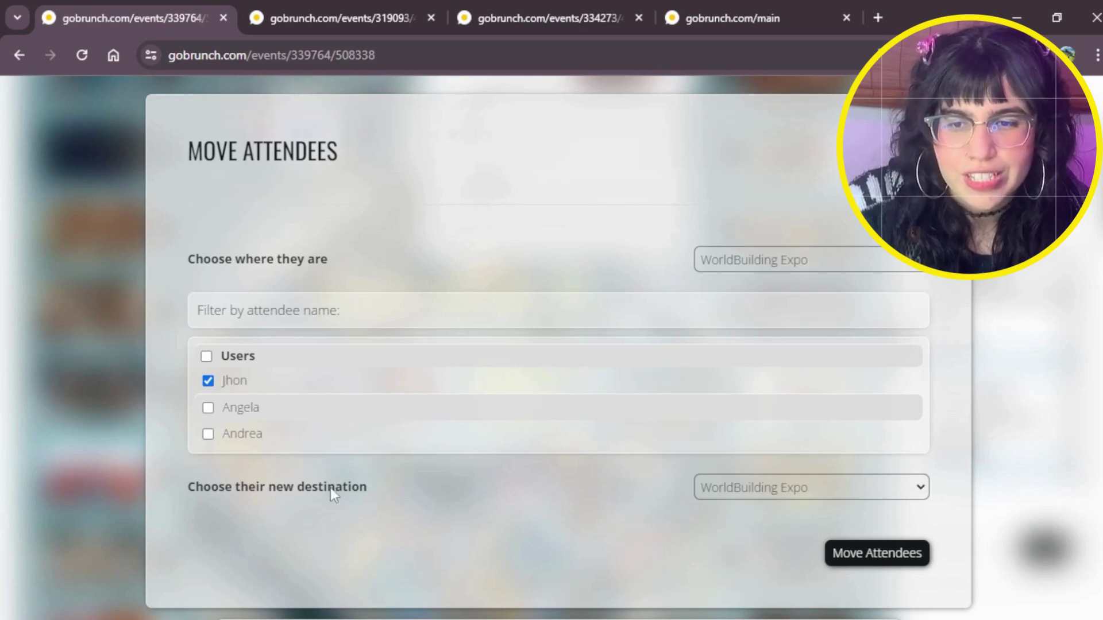
left_click(856, 488)
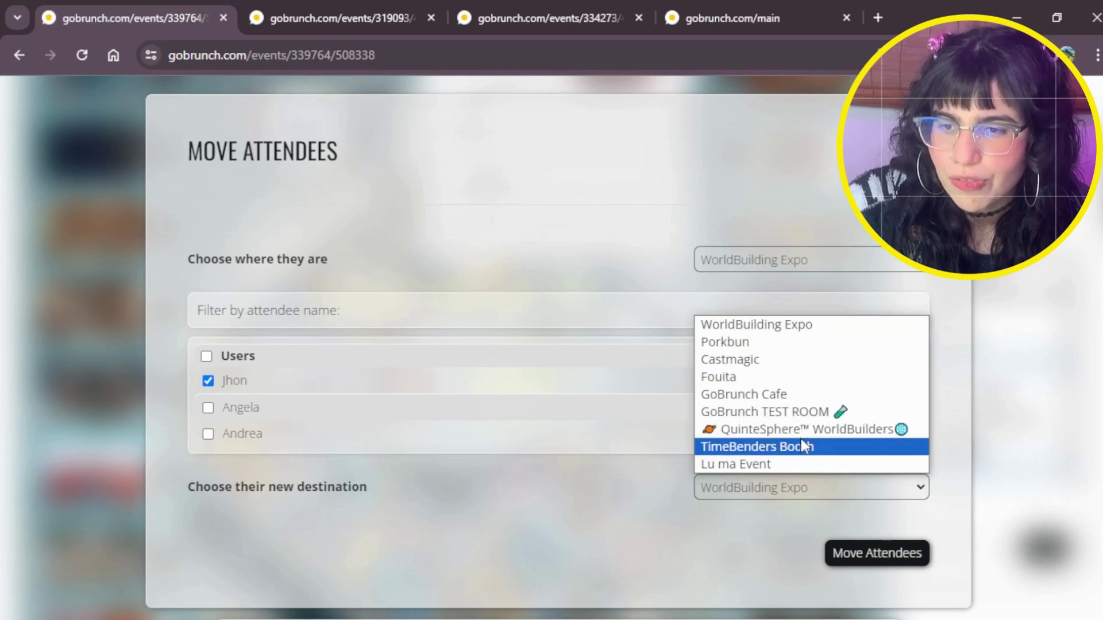
left_click(770, 361)
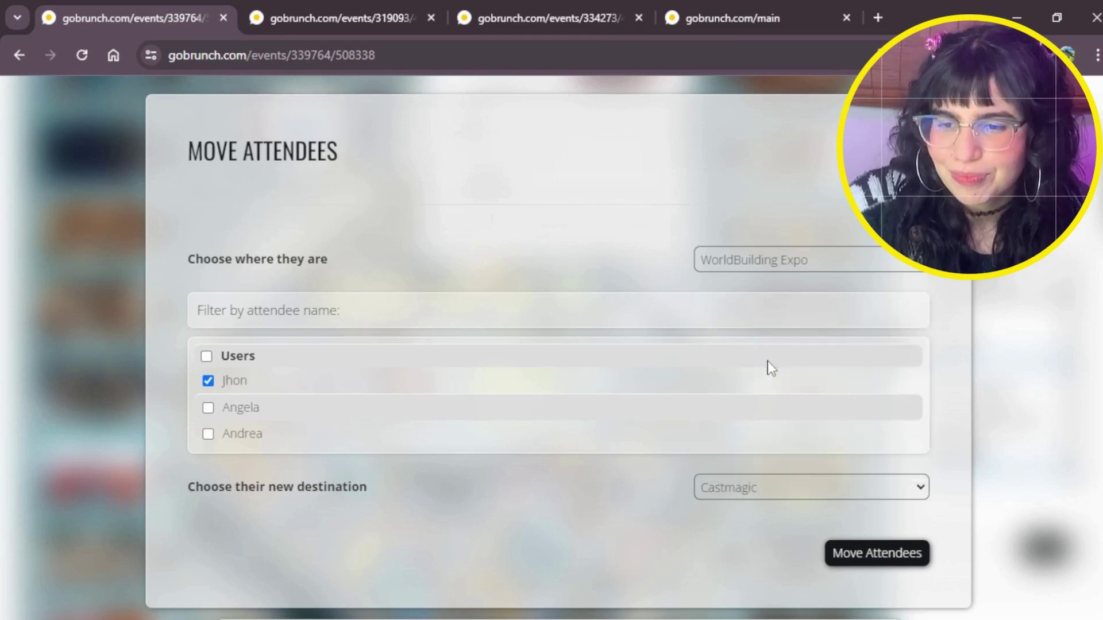
left_click(875, 569)
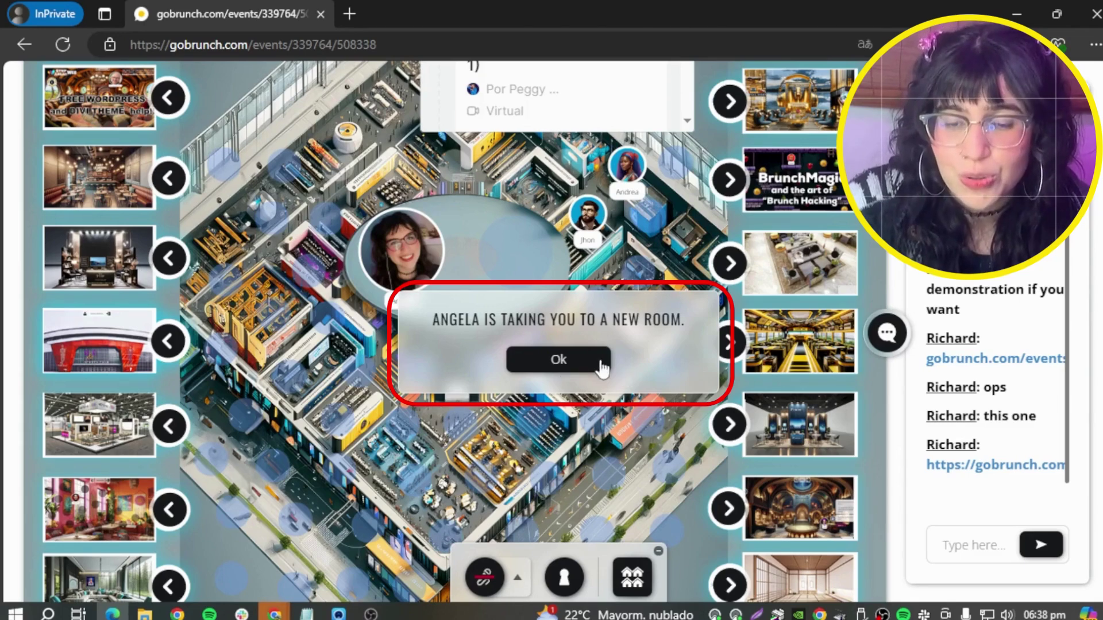
Step: Accept the 'taking you to a new room' notice in the attendee's window
left_click(544, 369)
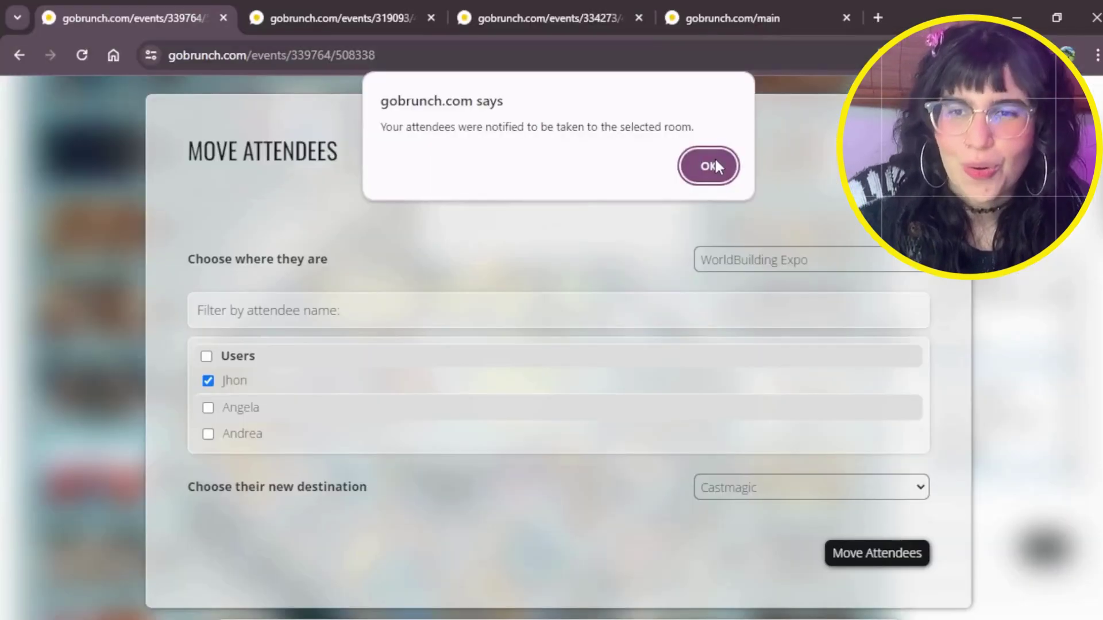
Step: Move the last listed attendee to the GoBrunch Cafe room and dismiss the notified confirmations
left_click(713, 162)
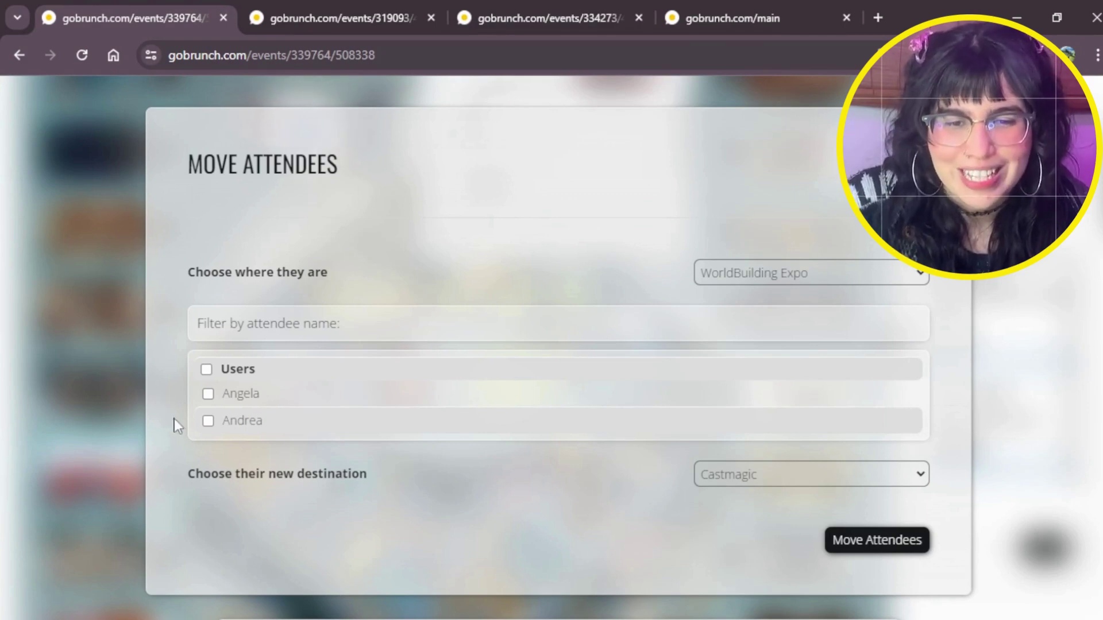
left_click(208, 423)
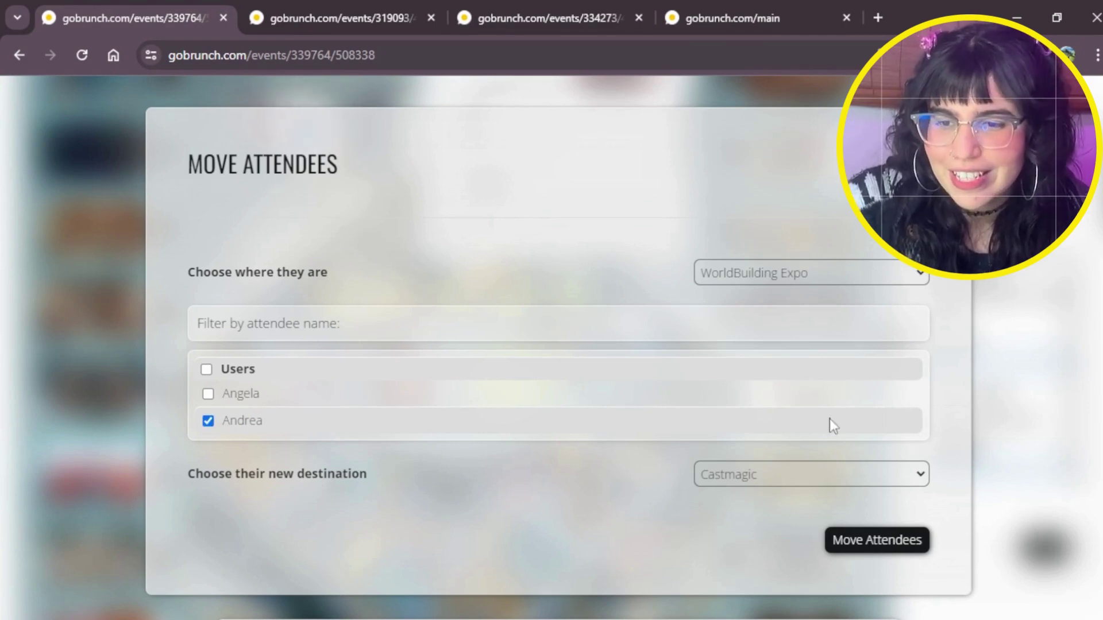
left_click(840, 478)
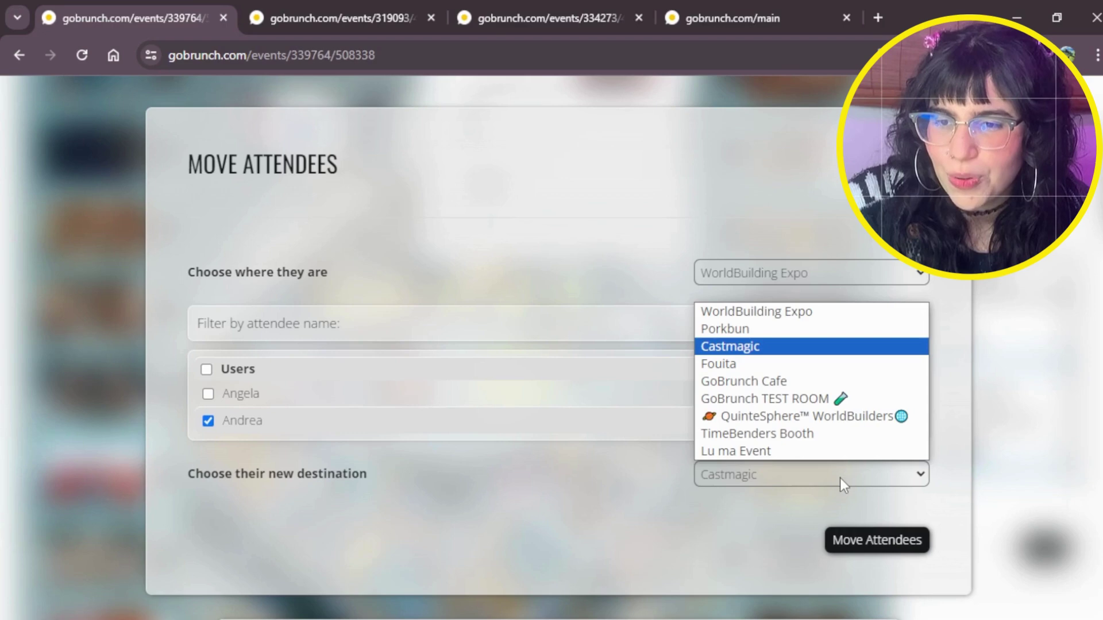
left_click(772, 382)
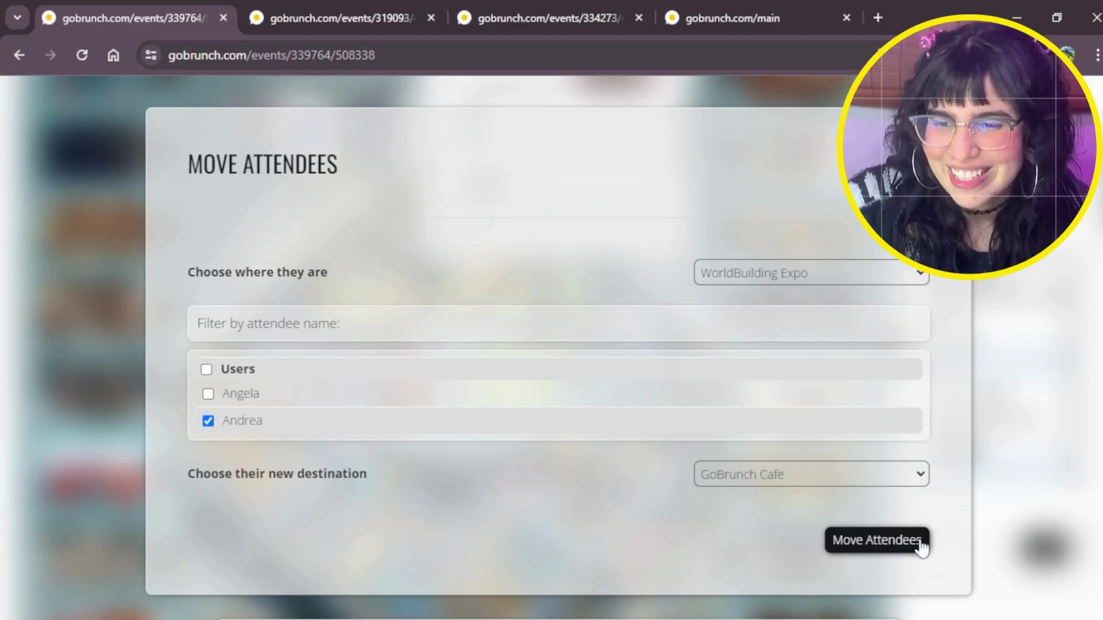
left_click(892, 542)
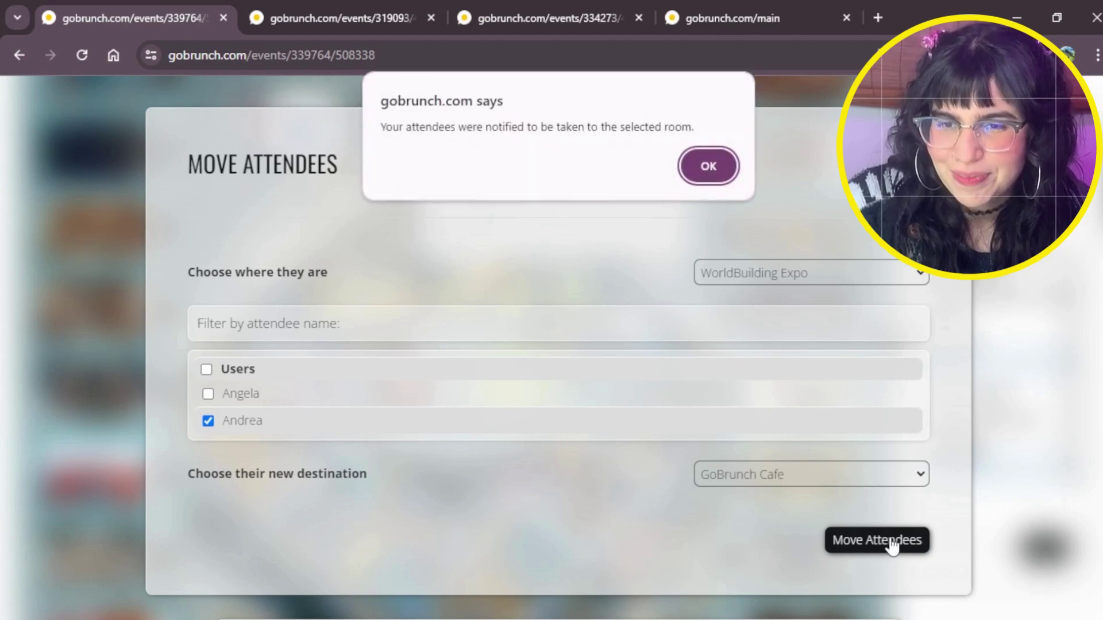
left_click(690, 170)
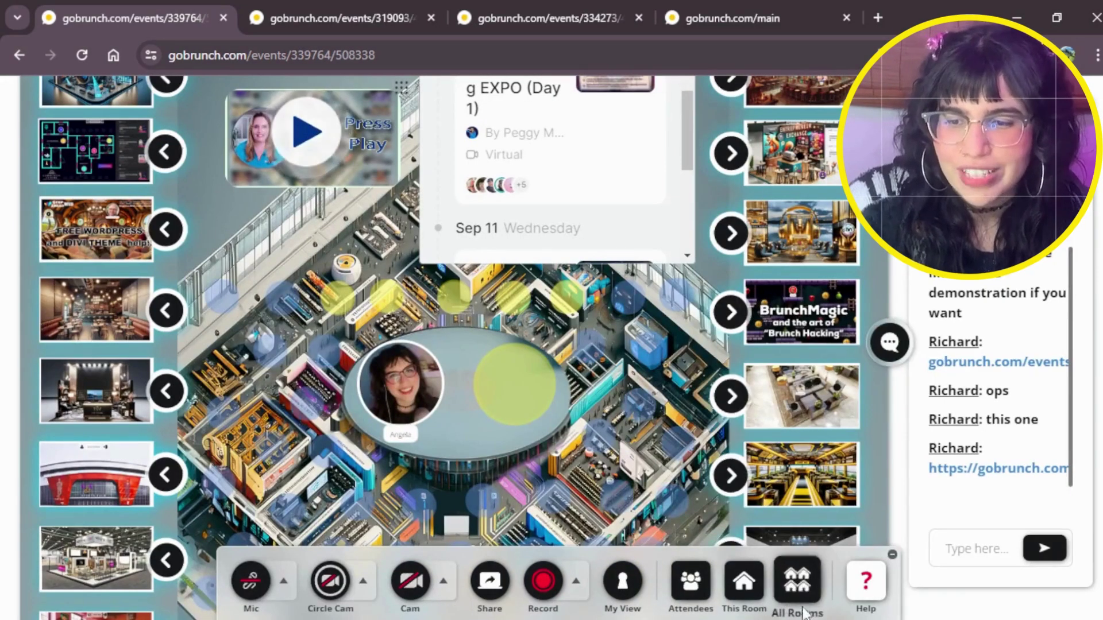
Step: Scroll through the full WorldBuilding Expo room list in the Choose the Room panel
left_click(797, 582)
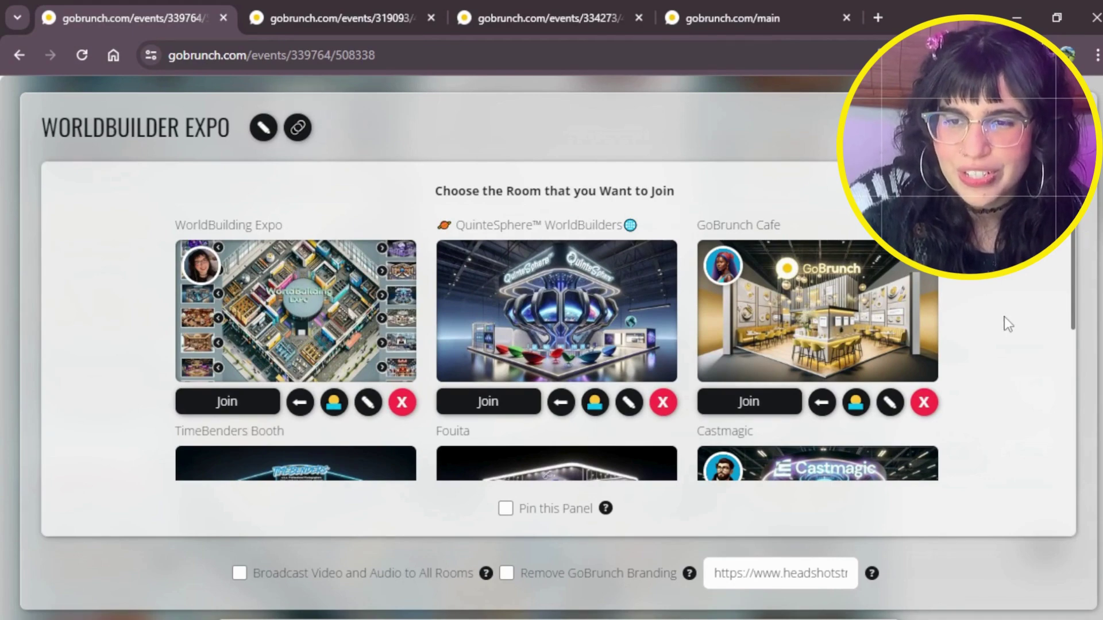
scroll(1004, 324, "down", 3)
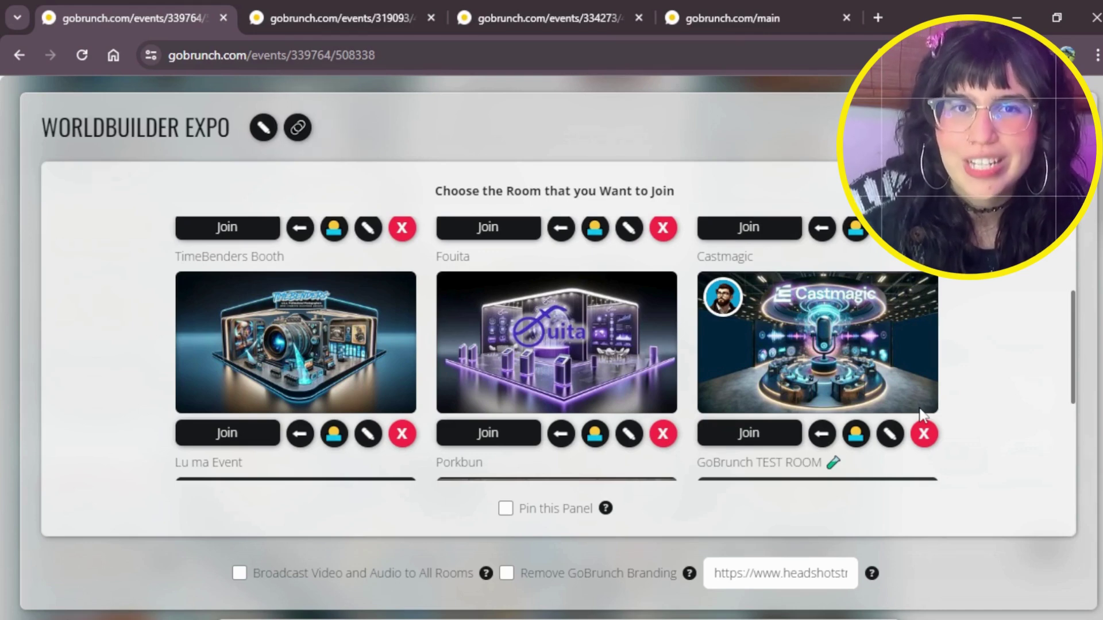
scroll(913, 414, "up", 3)
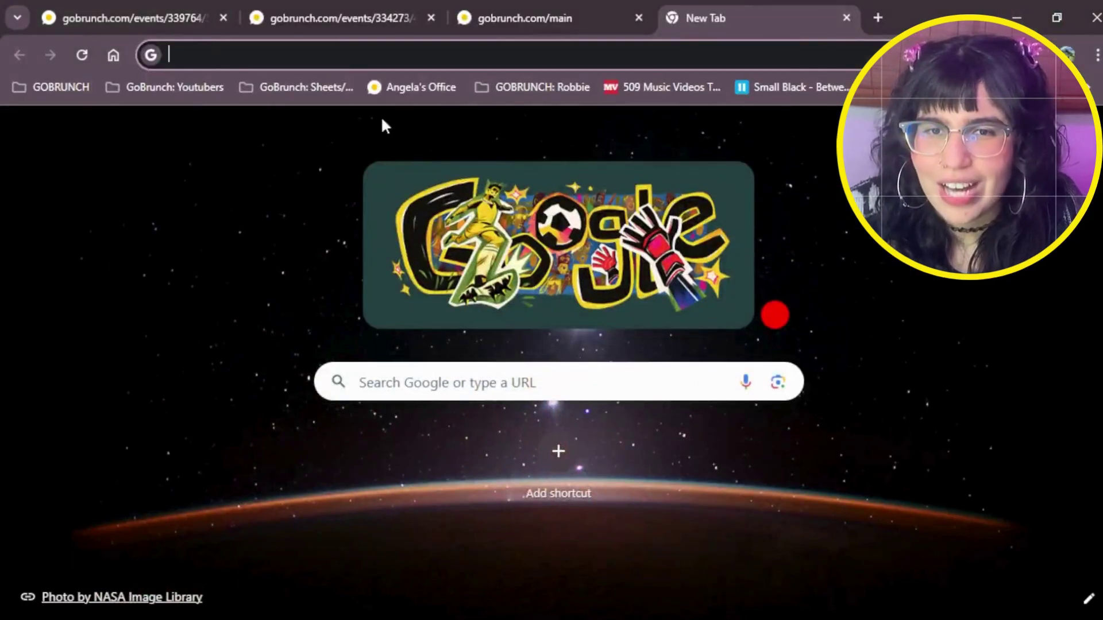
Step: Load Angela's Office from its bookmark and collapse the chat panel
left_click(419, 91)
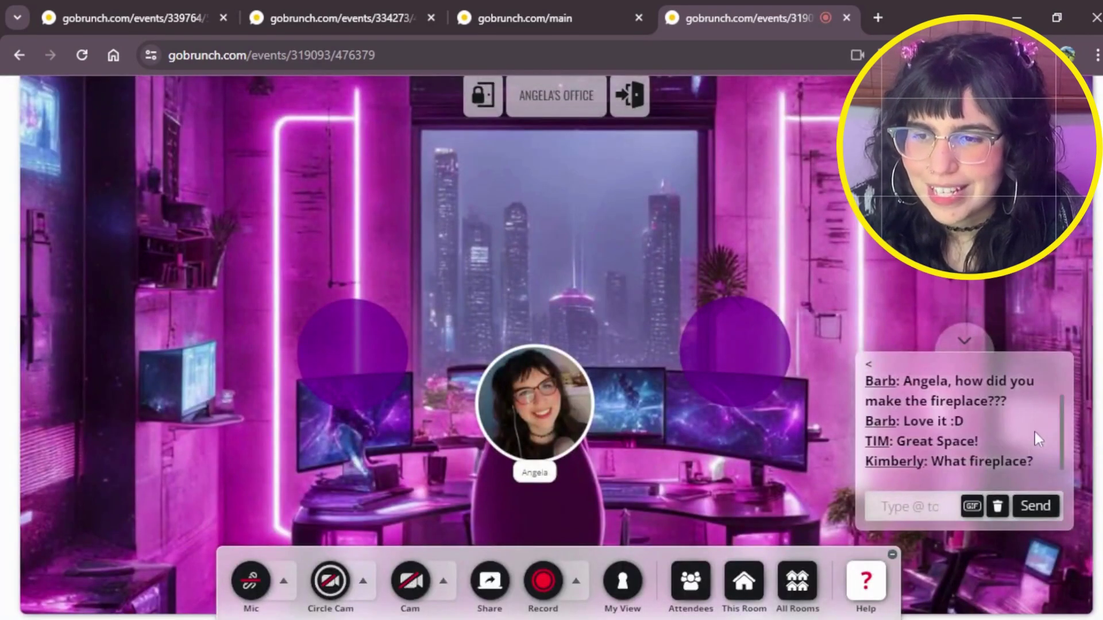
left_click(964, 340)
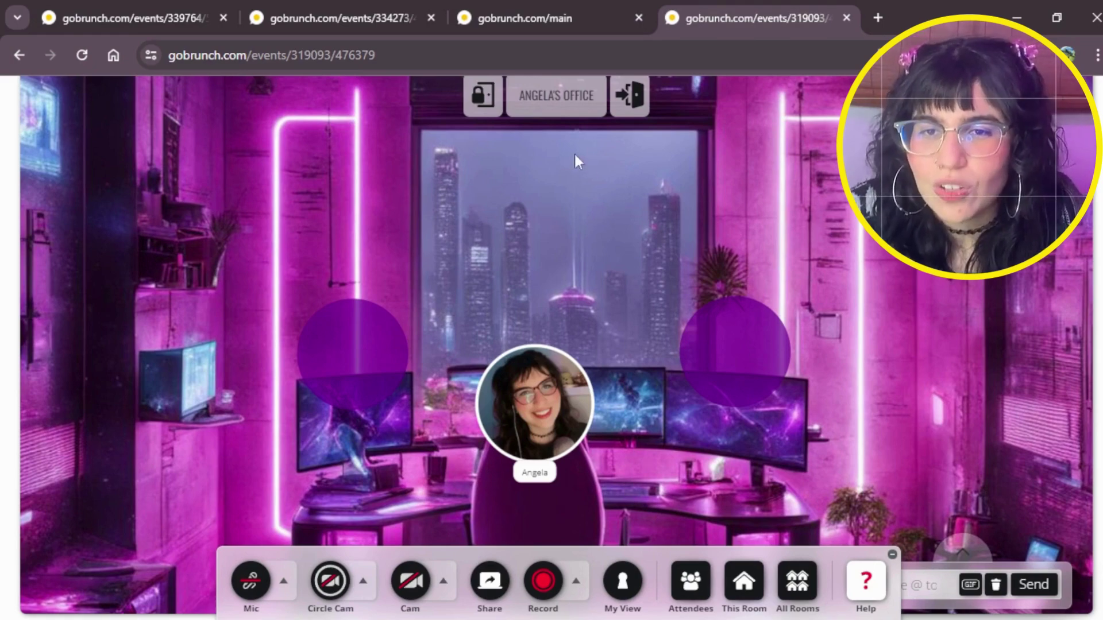
Step: Unlock Angela's Office and open its Move Attendees form
left_click(477, 99)
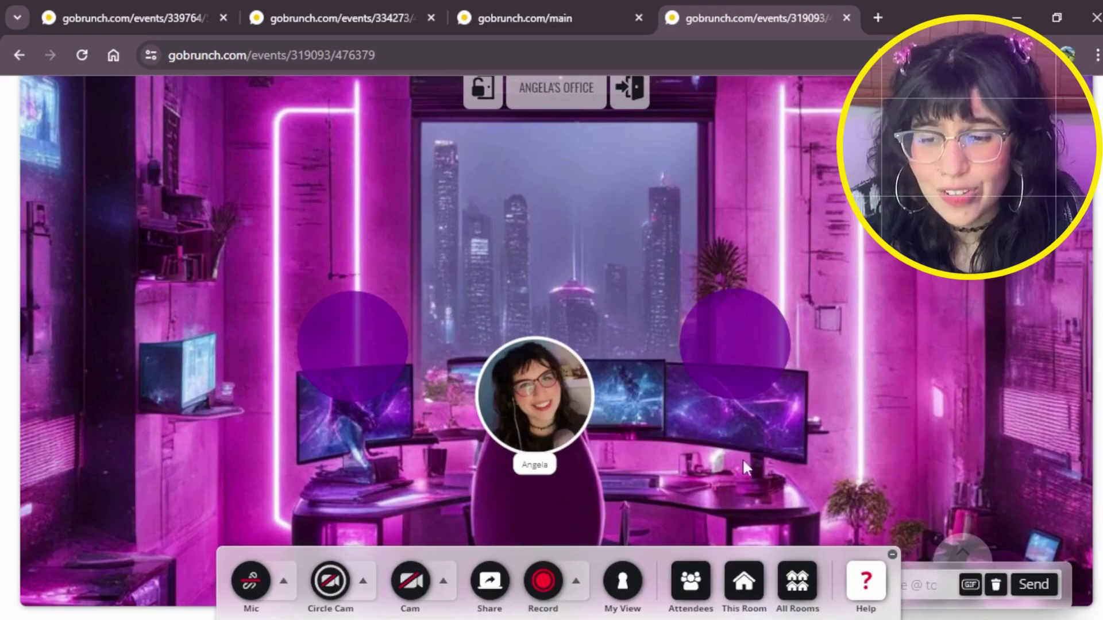
left_click(688, 597)
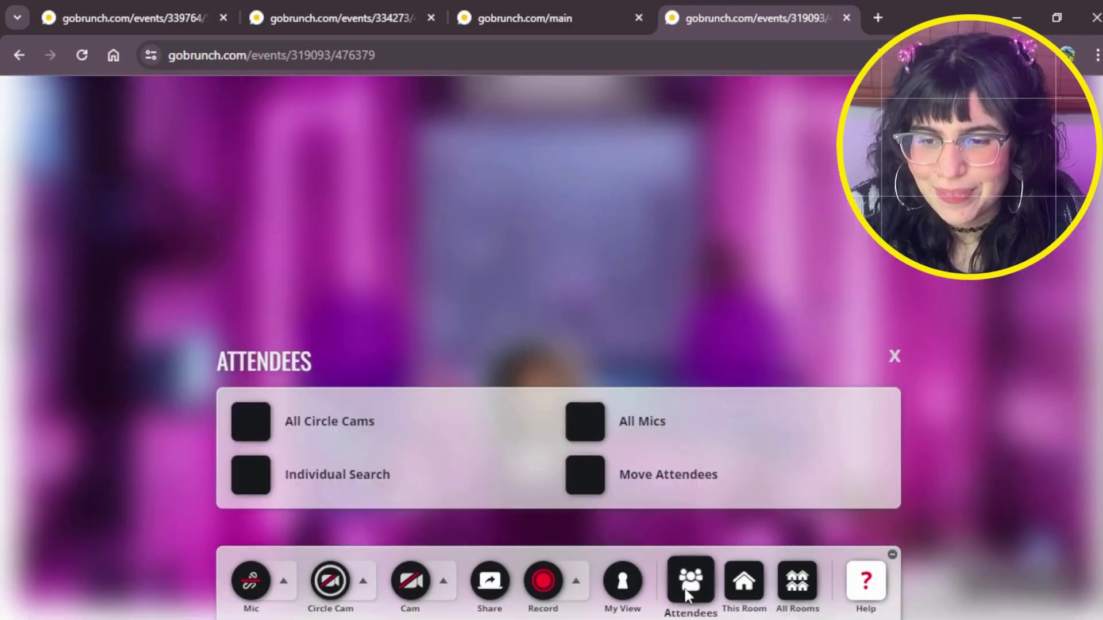
left_click(582, 485)
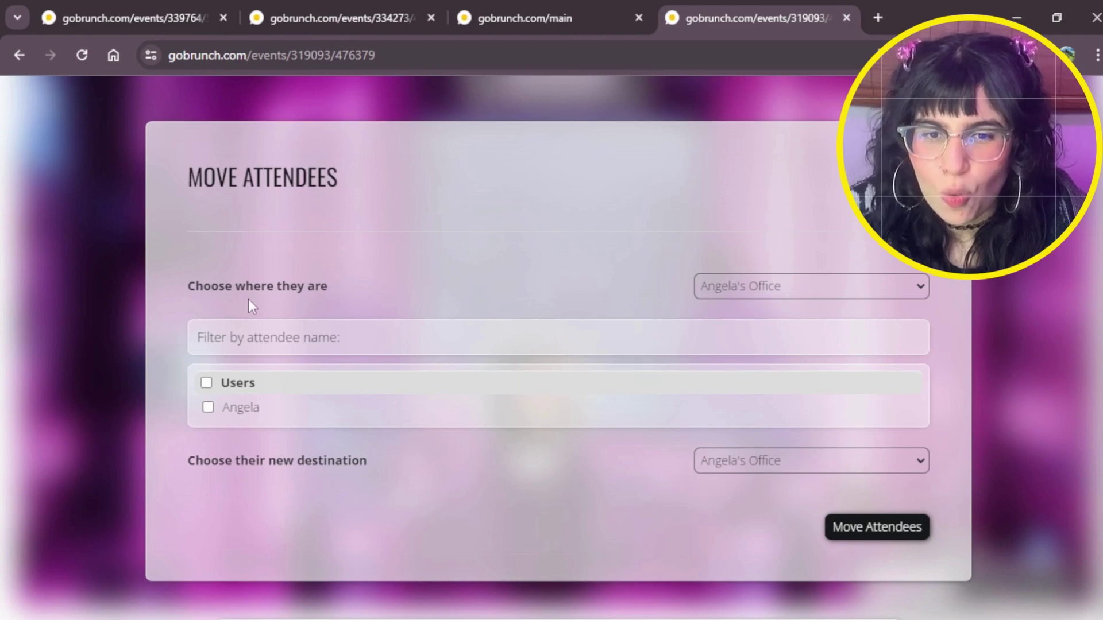
Step: Move the attendee from Team Co-Working Room into Angela's Office and dismiss the confirmation
left_click(852, 286)
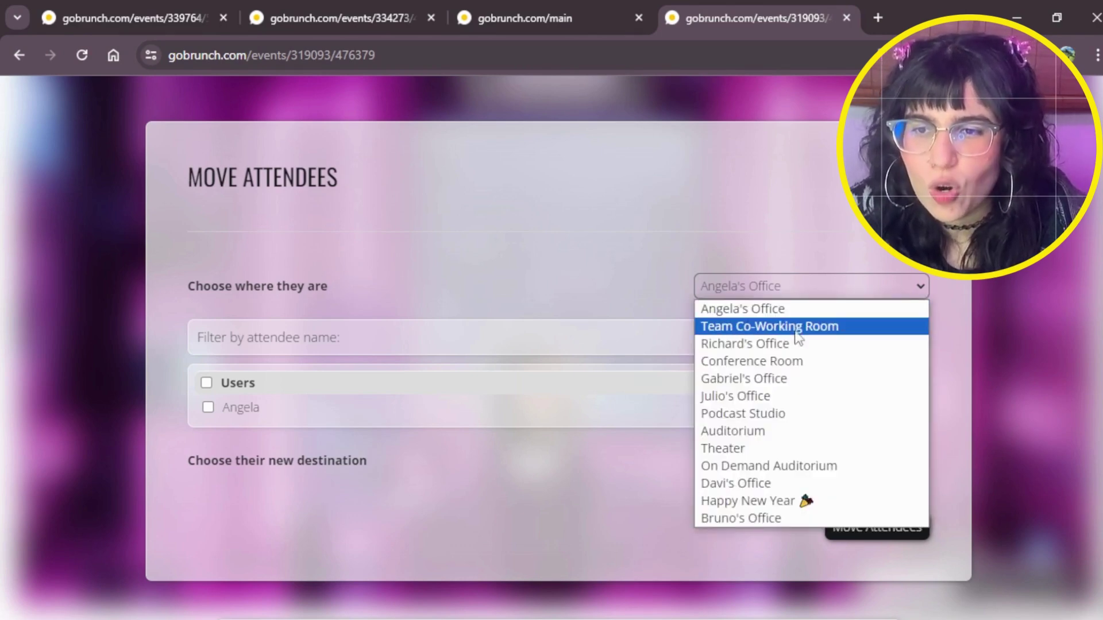
left_click(836, 331)
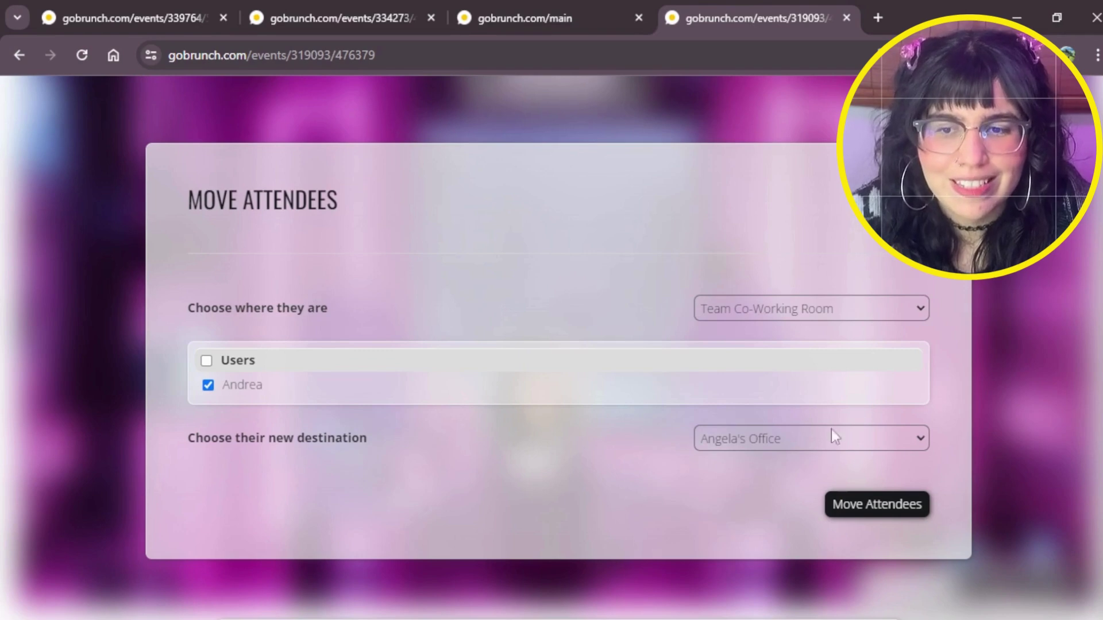
left_click(851, 515)
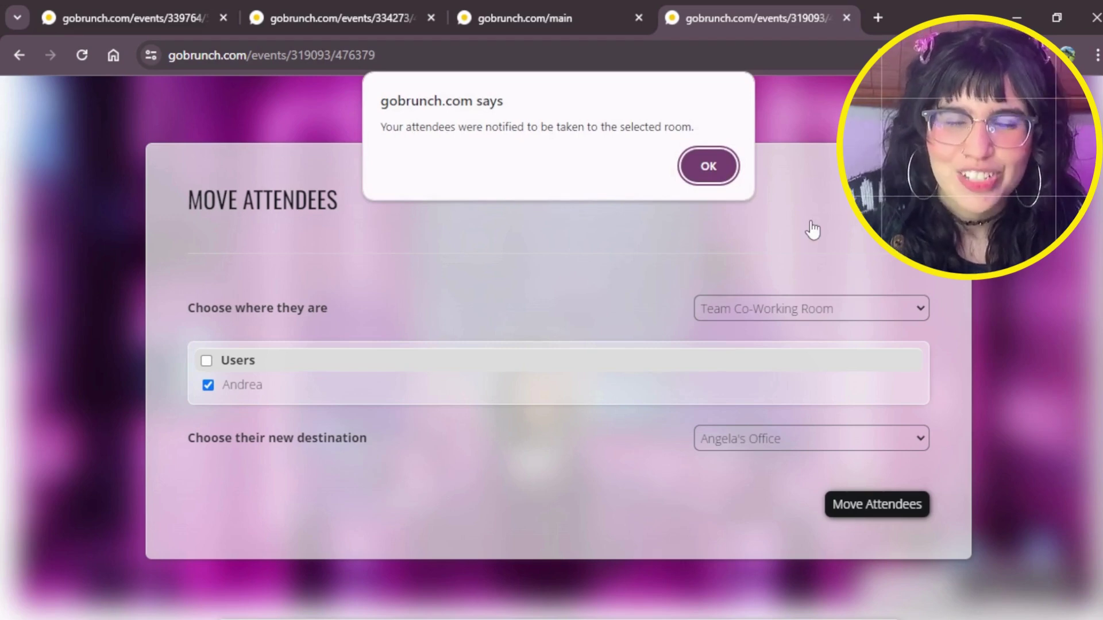
left_click(725, 168)
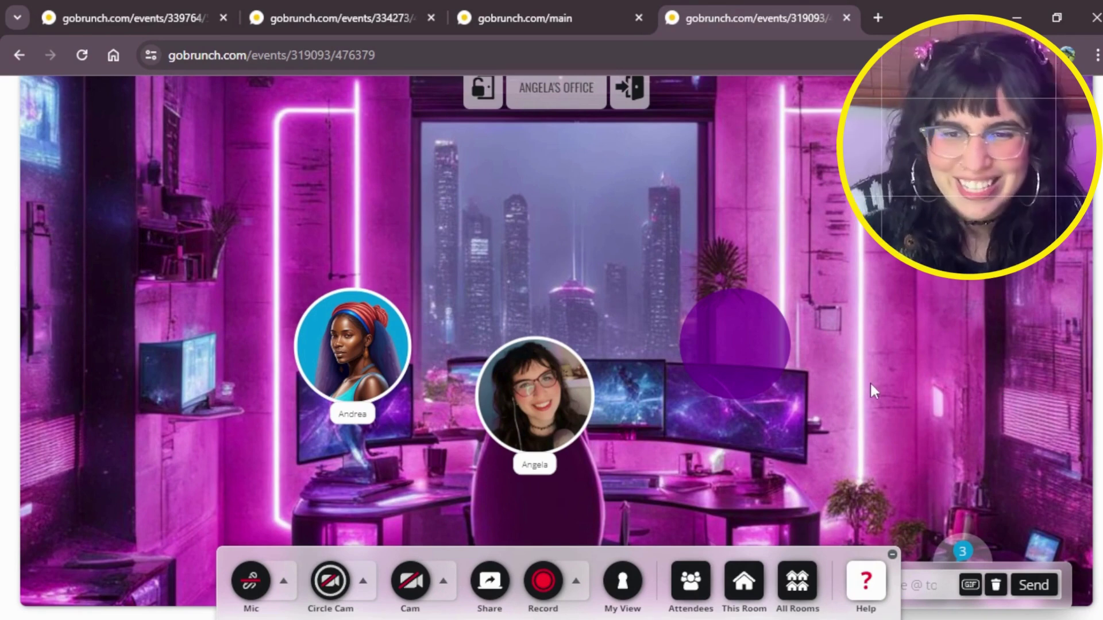
Step: Switch to the Digital Marketing Class tab showing its two numbered tables
left_click(409, 18)
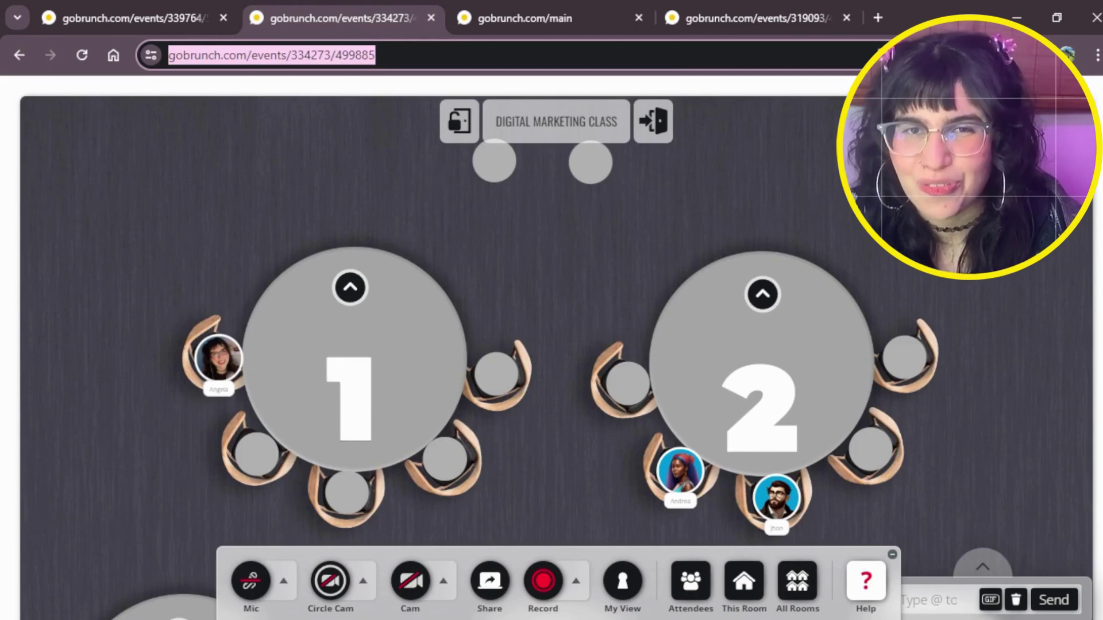
Step: Move both table-2 attendees of the Digital Marketing Class into Breakout Room 2
left_click(799, 533)
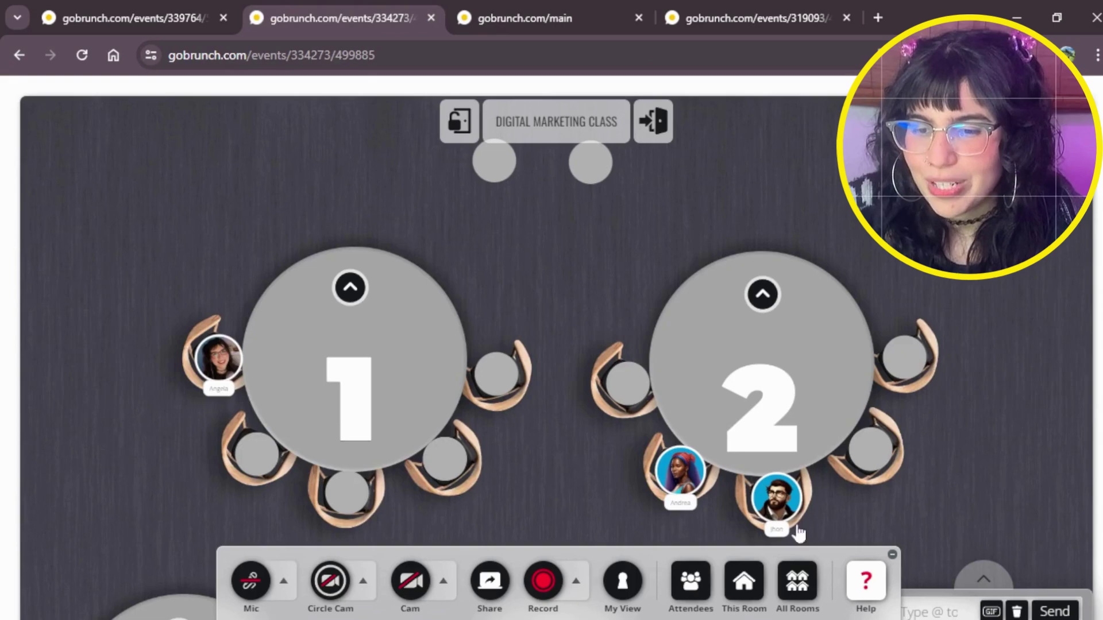
left_click(681, 586)
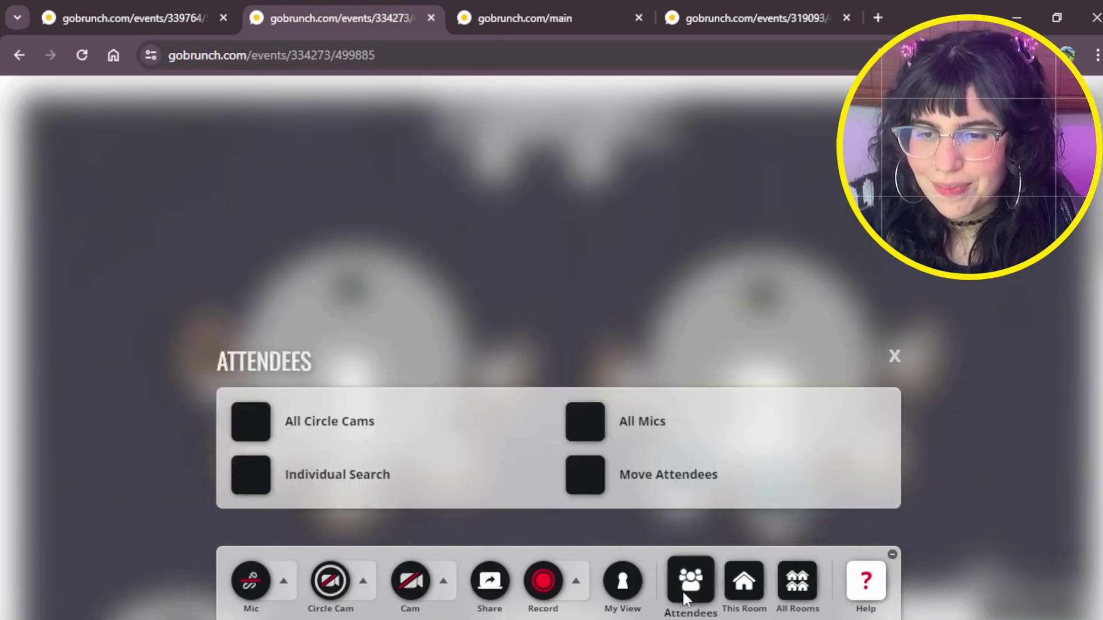
left_click(584, 482)
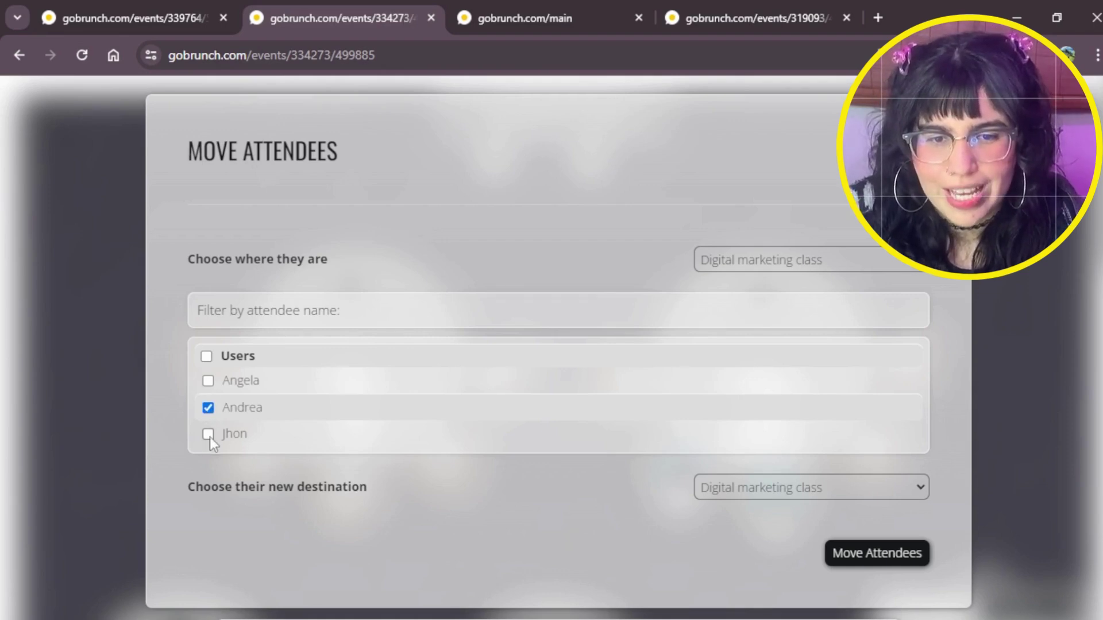
left_click(846, 495)
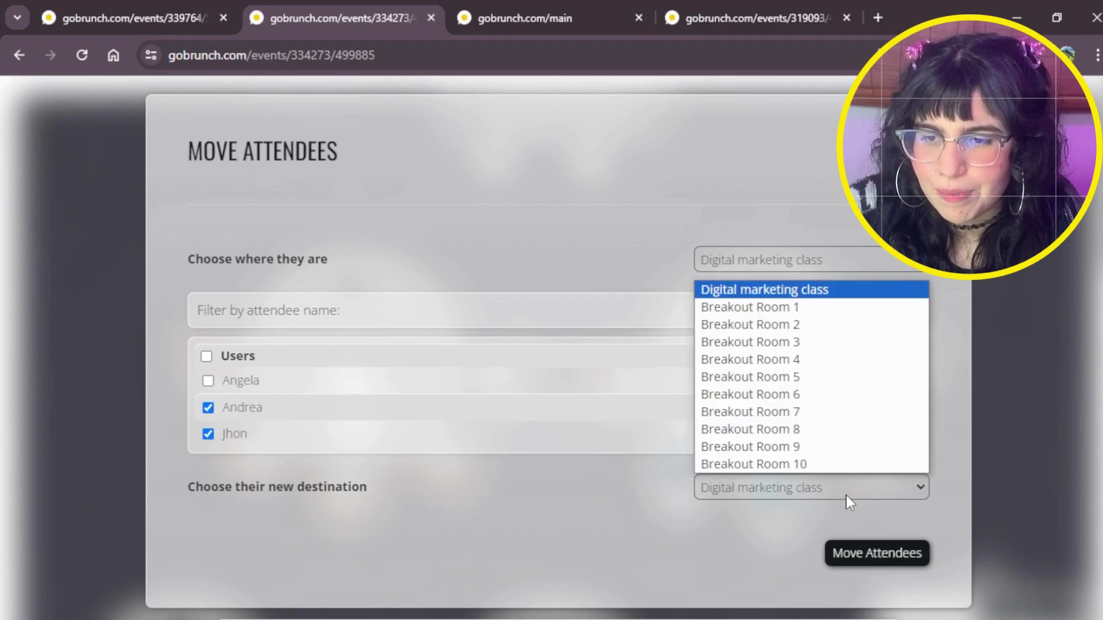
left_click(815, 325)
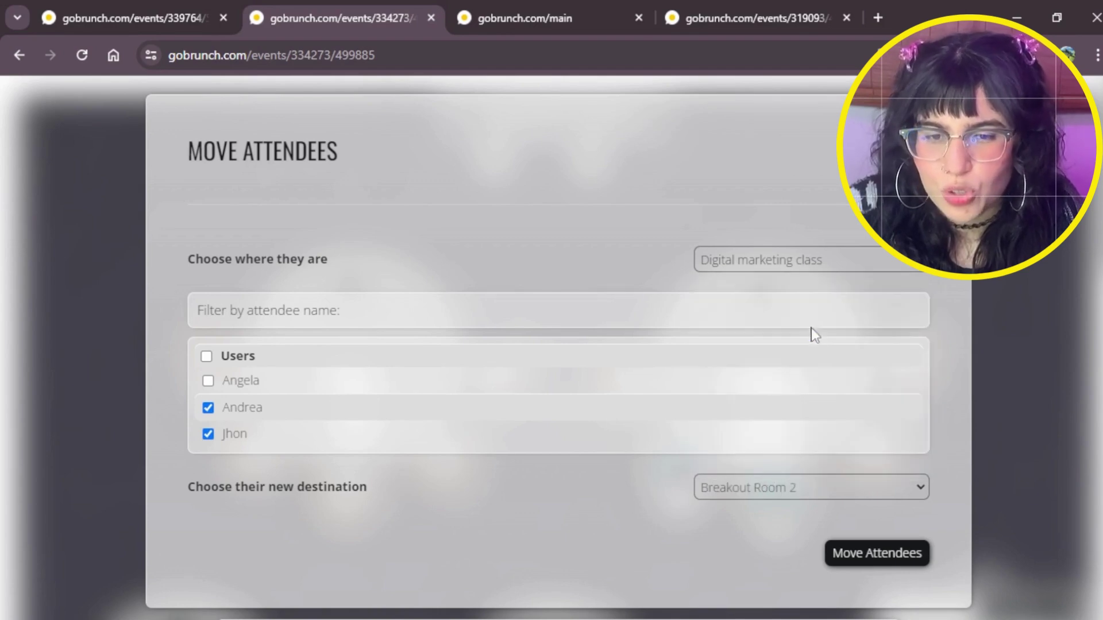
left_click(866, 555)
Step: Dismiss the confirmation alert for the attendee move
key("Return")
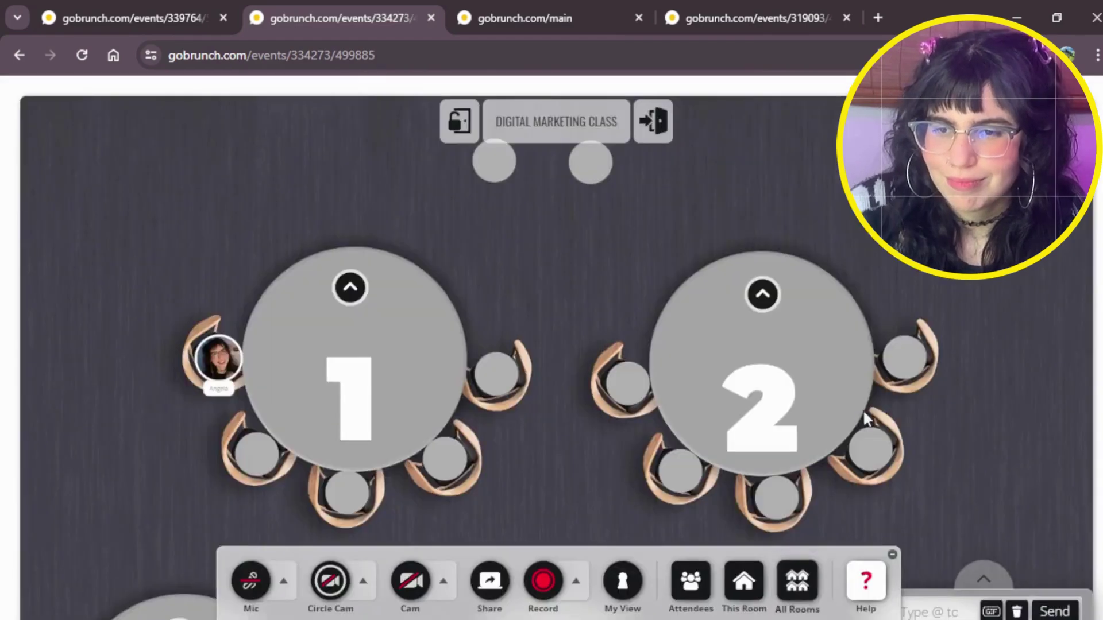